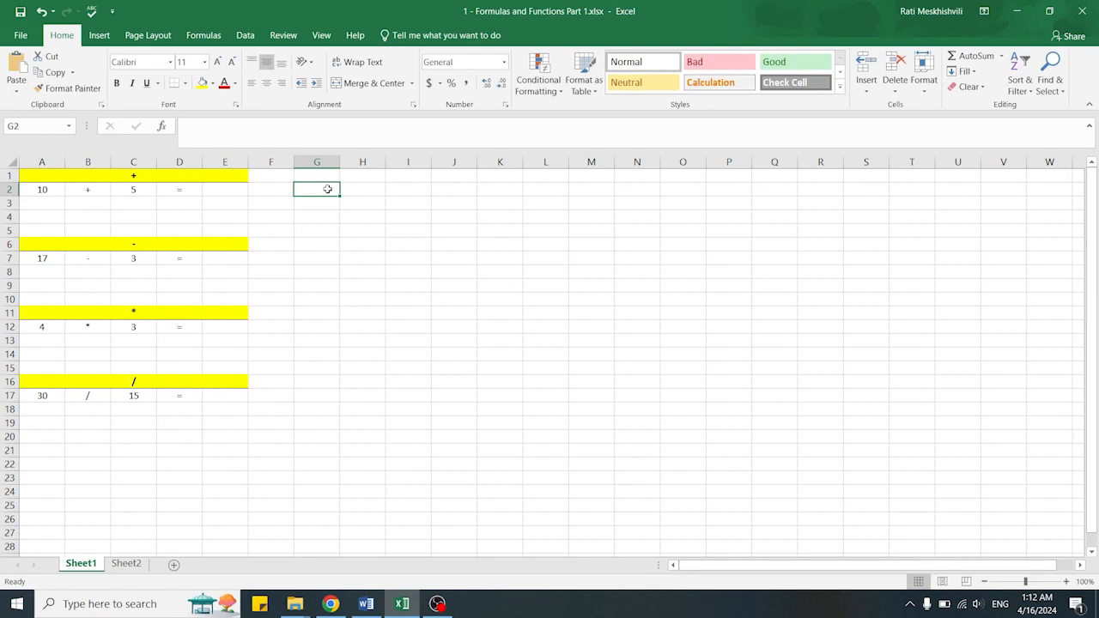
Step: Enter 10+5 without a leading equals sign in cell E2 of the addition example
click(229, 190)
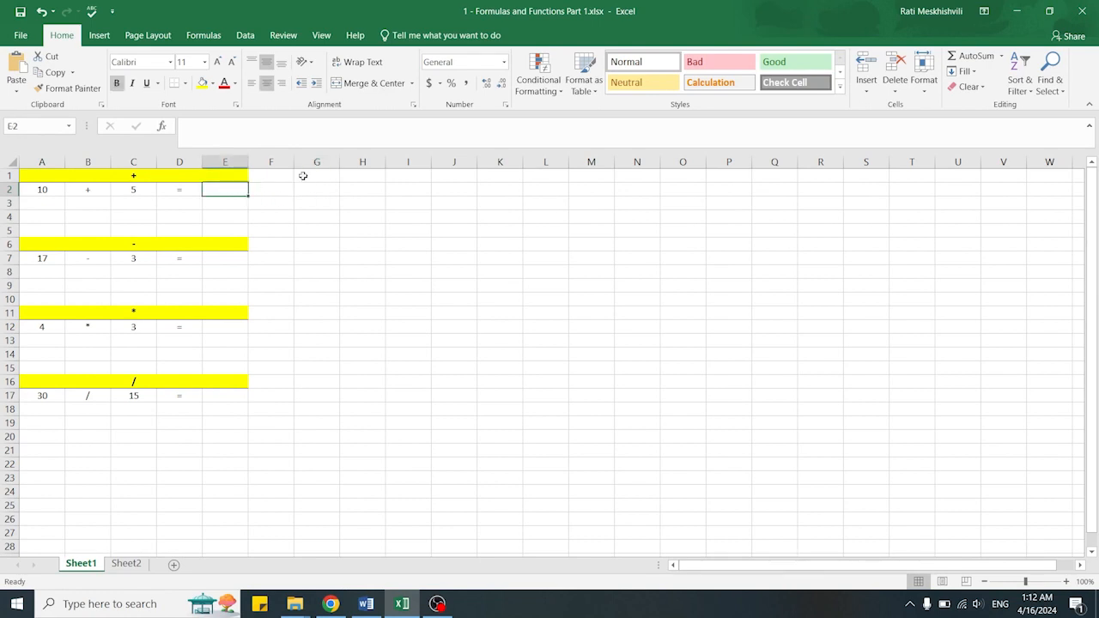
text(10+5)
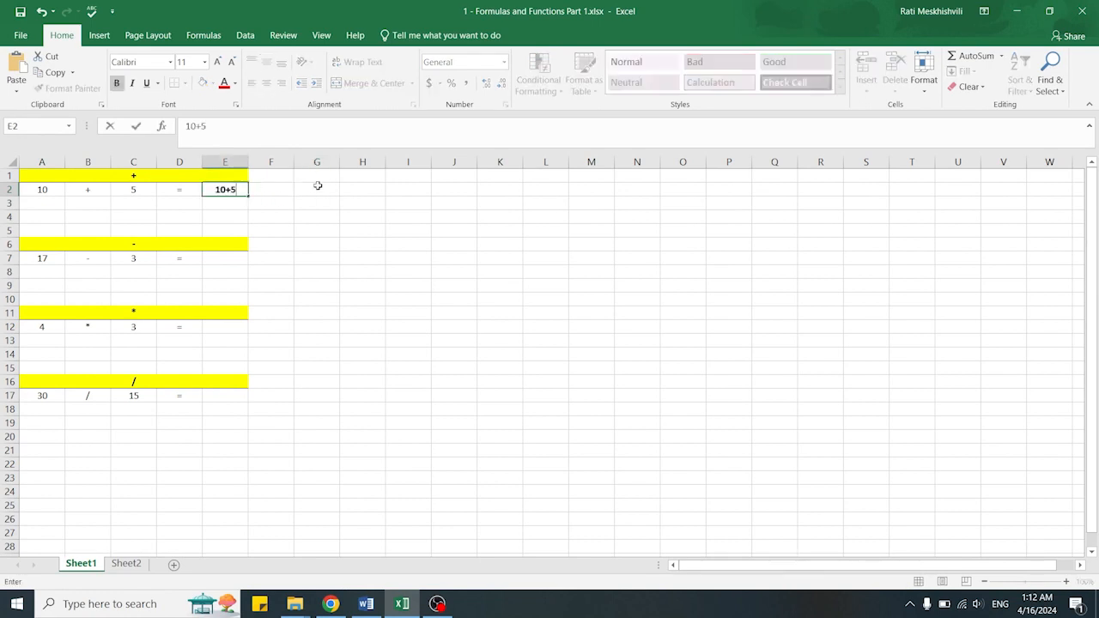
key(Return)
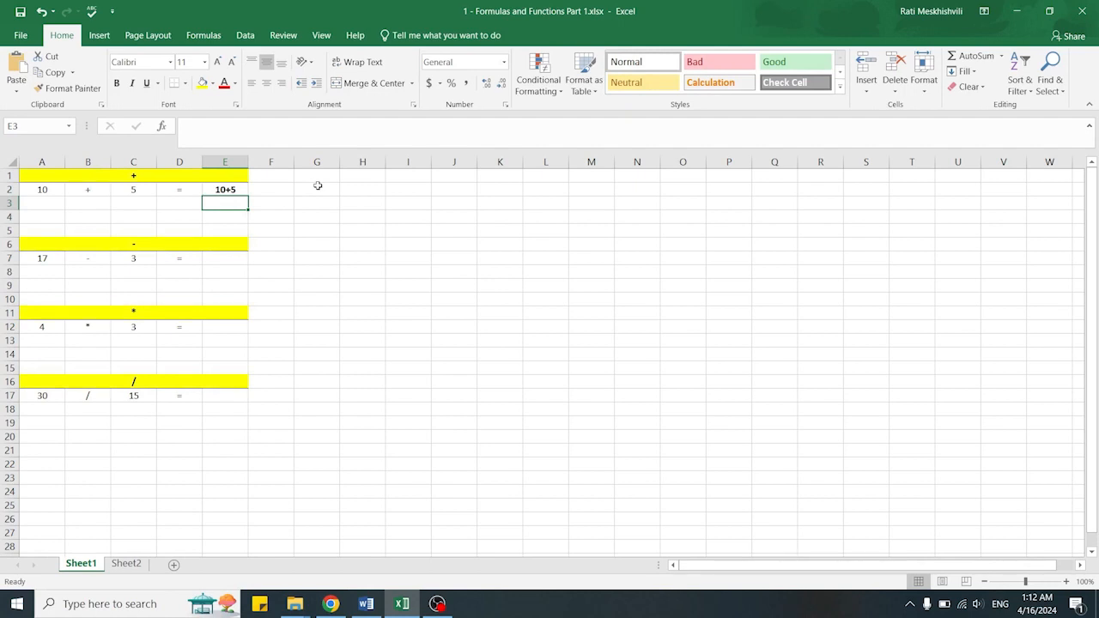
Step: Replace the entry in cell E2 with the addition formula =10+5
key(Up)
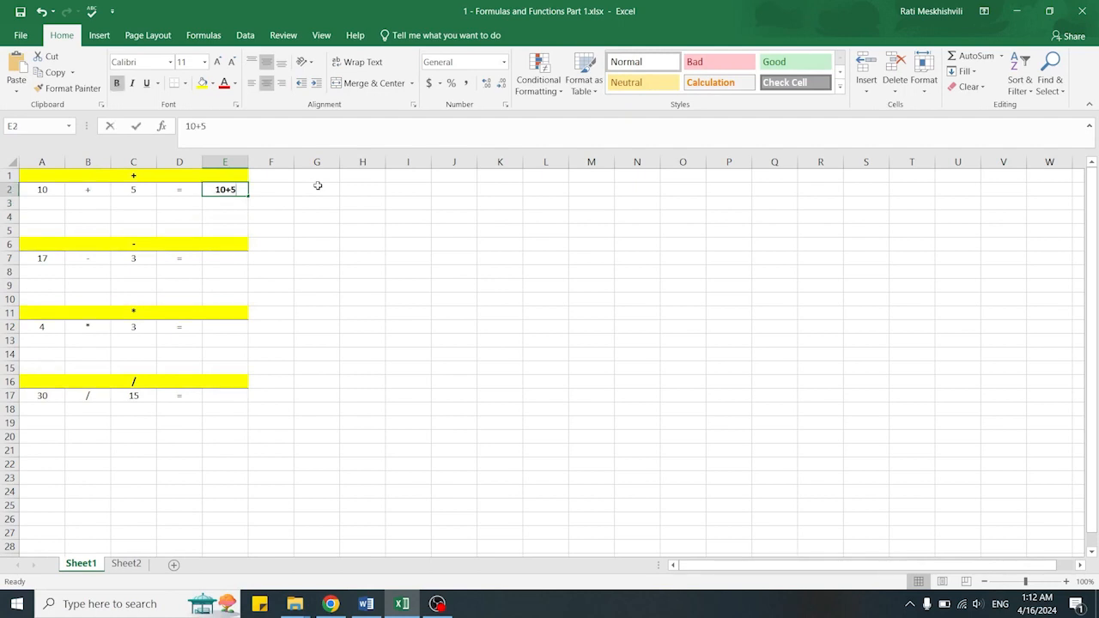
text(=10+5)
key(Return)
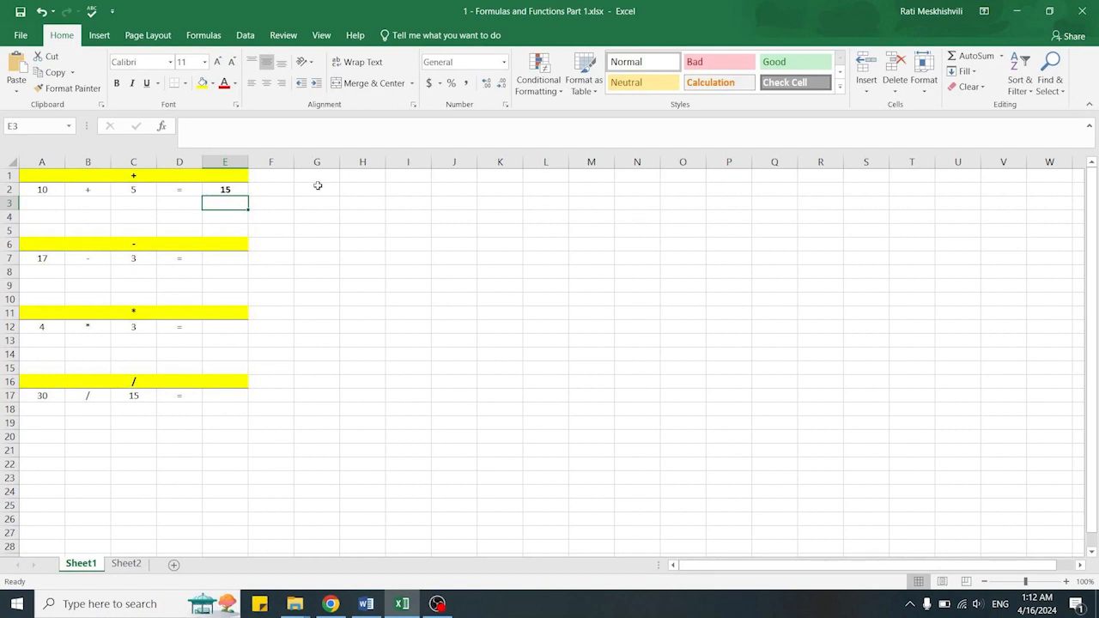
Step: Enter the subtraction formula =17-3 in cell E7
click(223, 258)
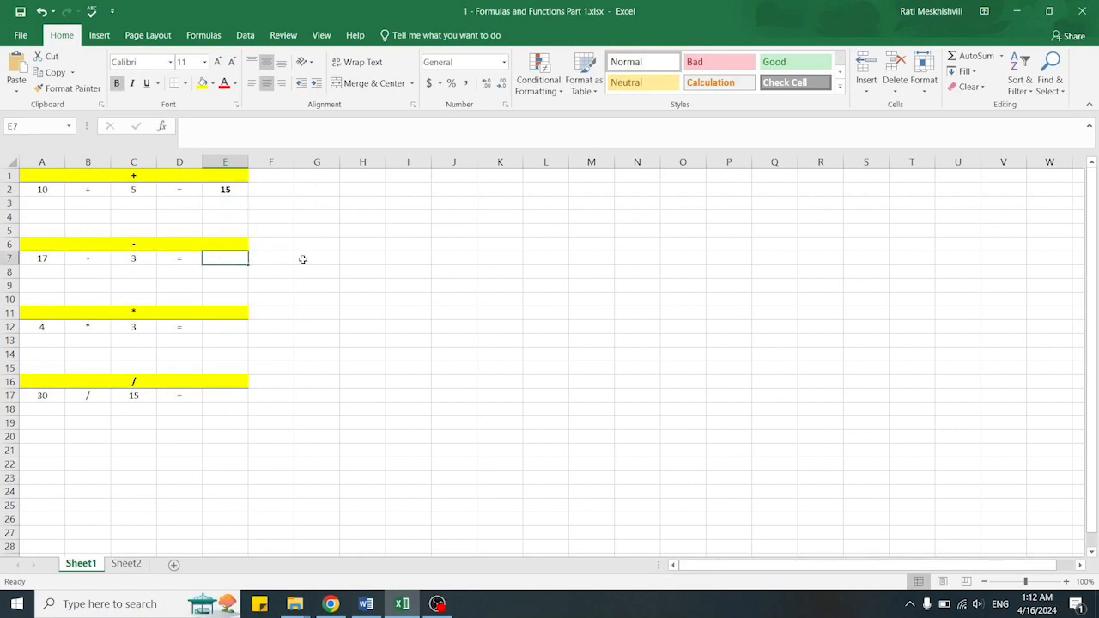
text(=)
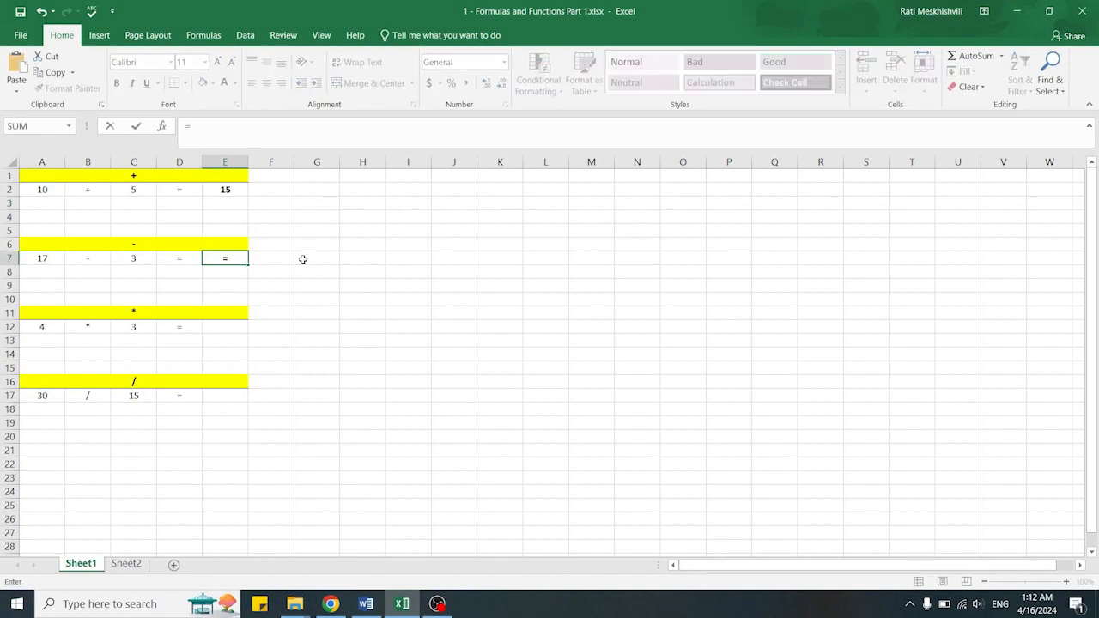
text(17-3)
key(Return)
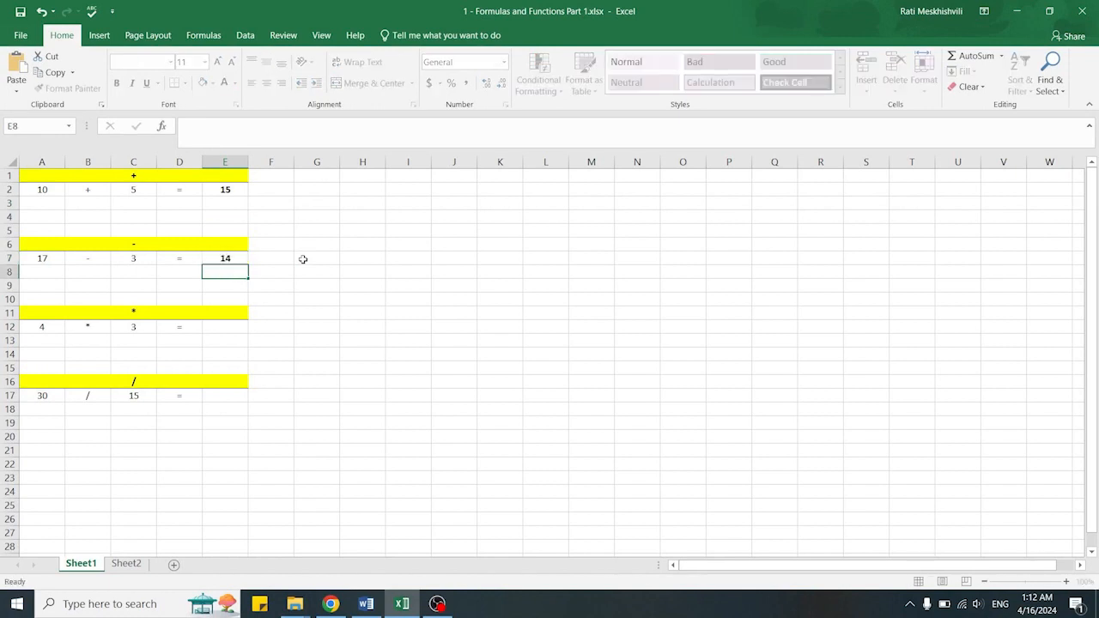
Step: Enter the multiplication formula =4*3 in cell E12
click(223, 327)
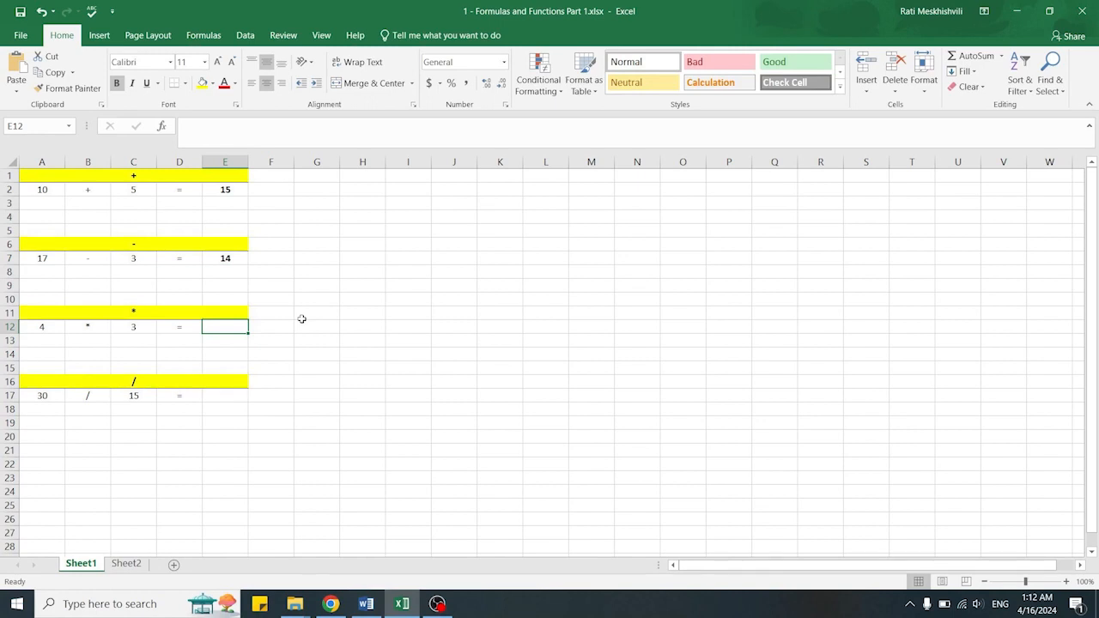
text(=)
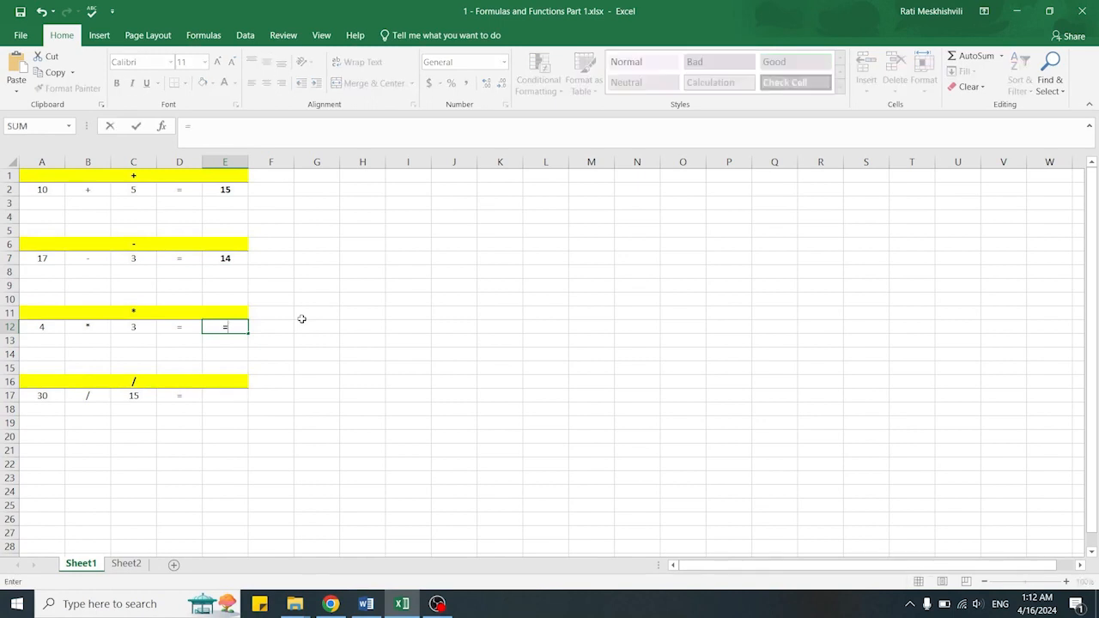
text(4*3)
key(Return)
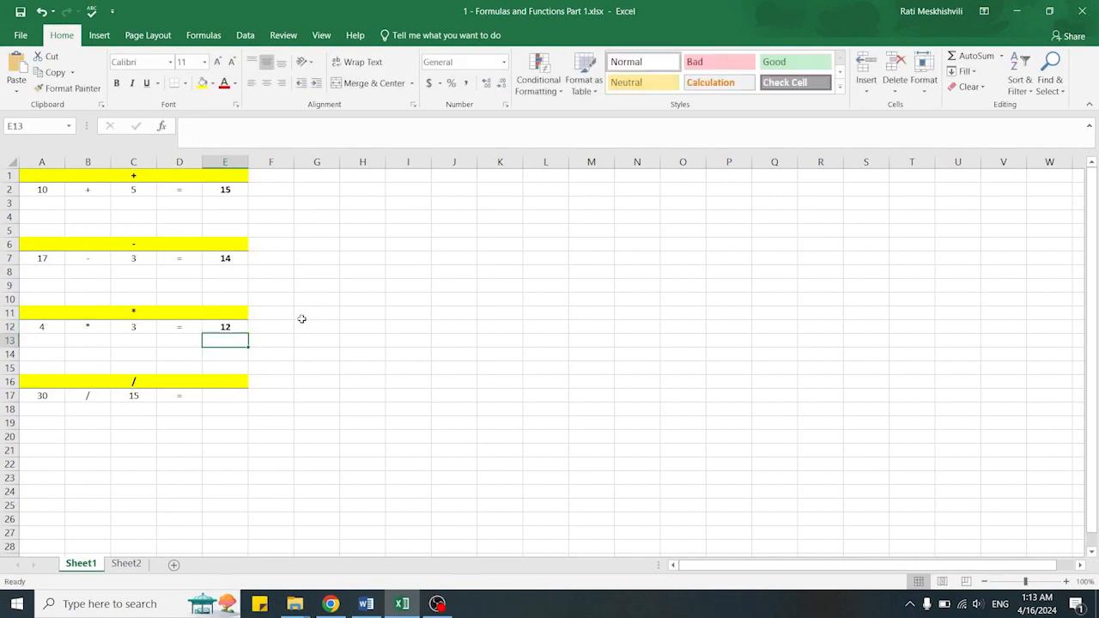
Step: Enter the division formula =30/15 in cell E17
click(244, 395)
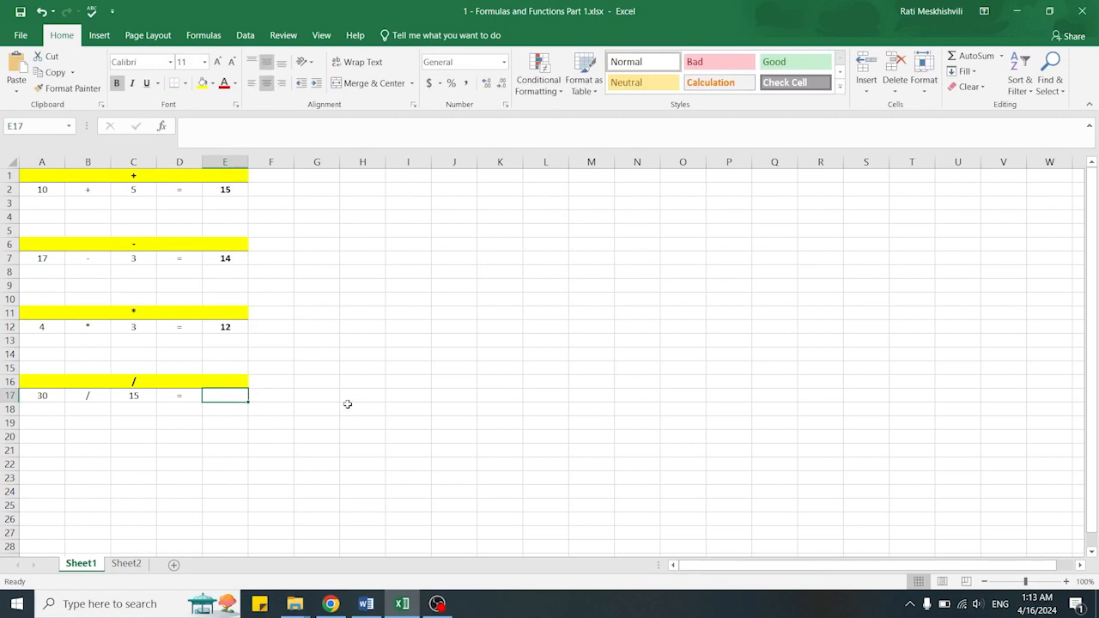
text(=)
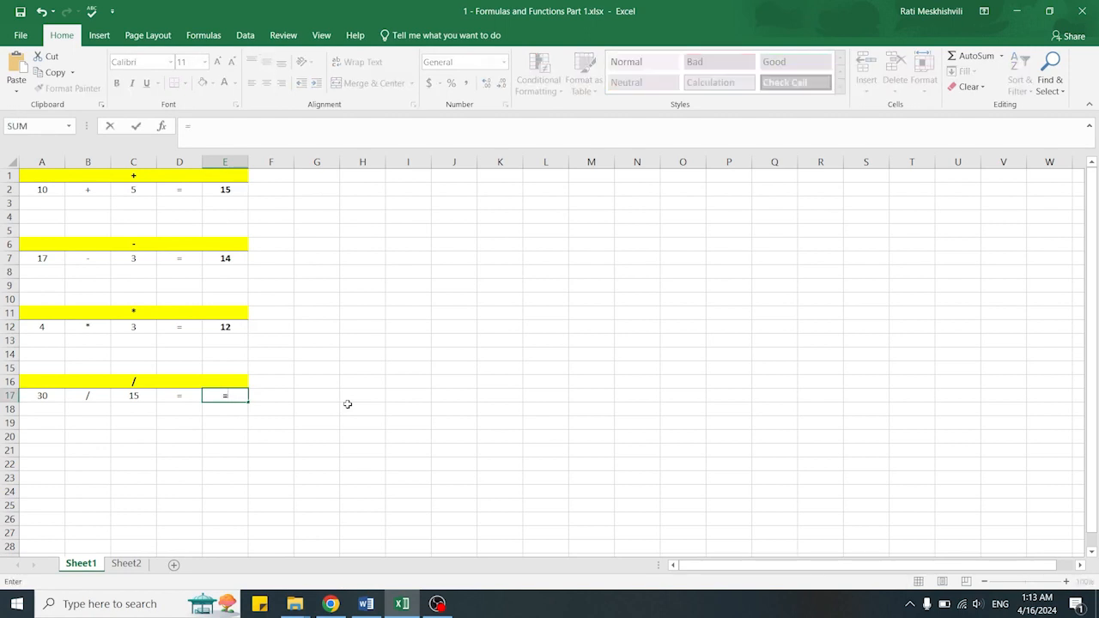
text(30/15)
key(Return)
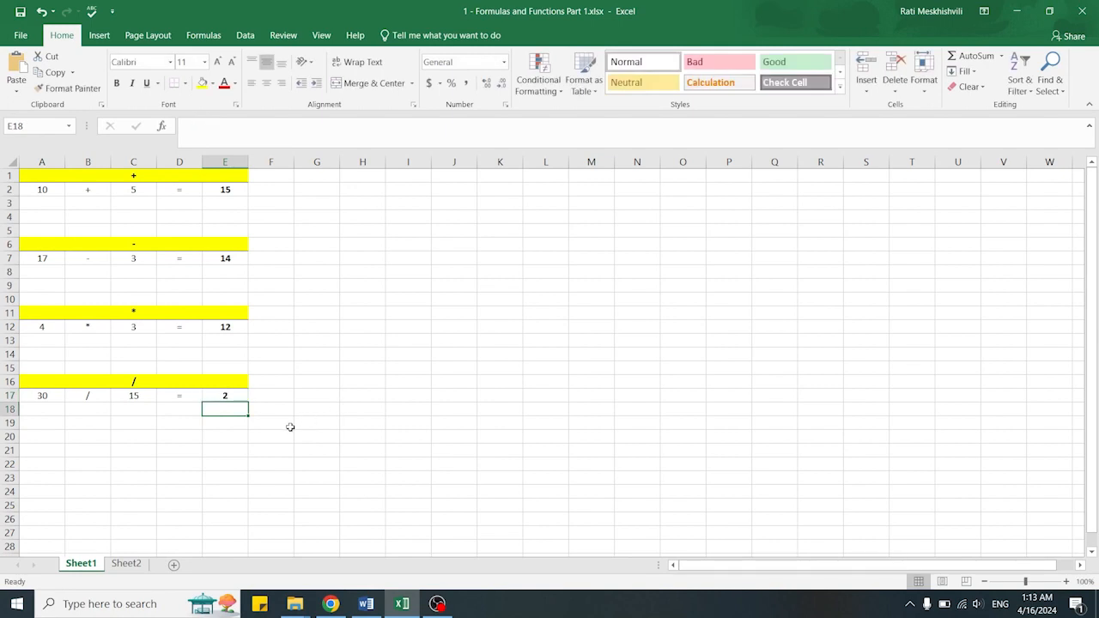
Step: Inspect the division formula behind cell E17, both inside the cell and in the formula bar, without changing it
double_click(233, 395)
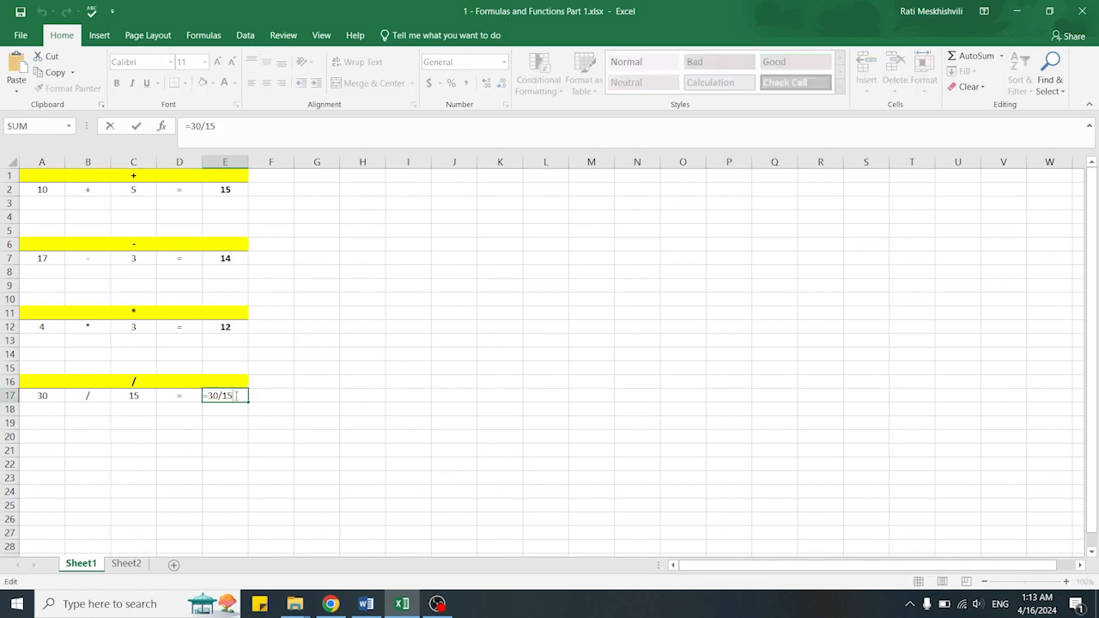
click(257, 405)
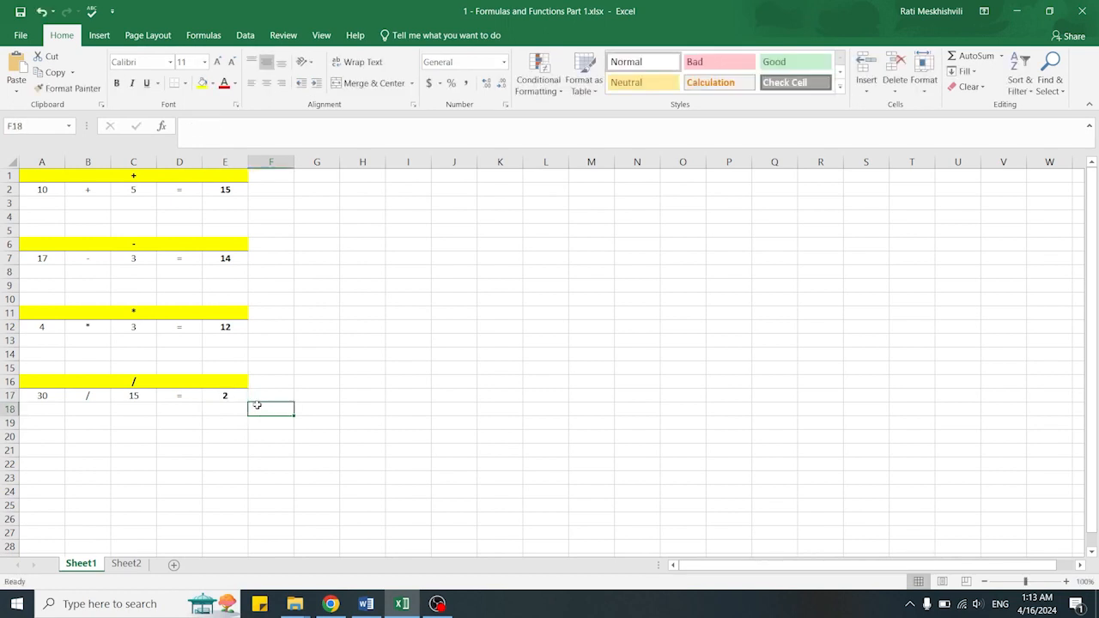
click(232, 395)
click(266, 131)
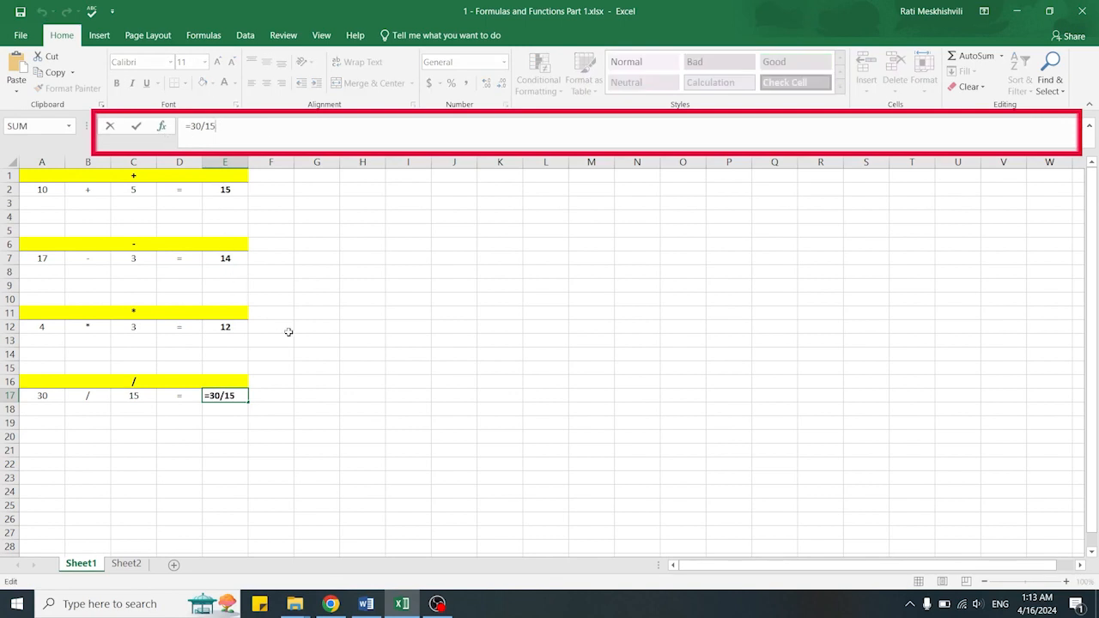
click(327, 324)
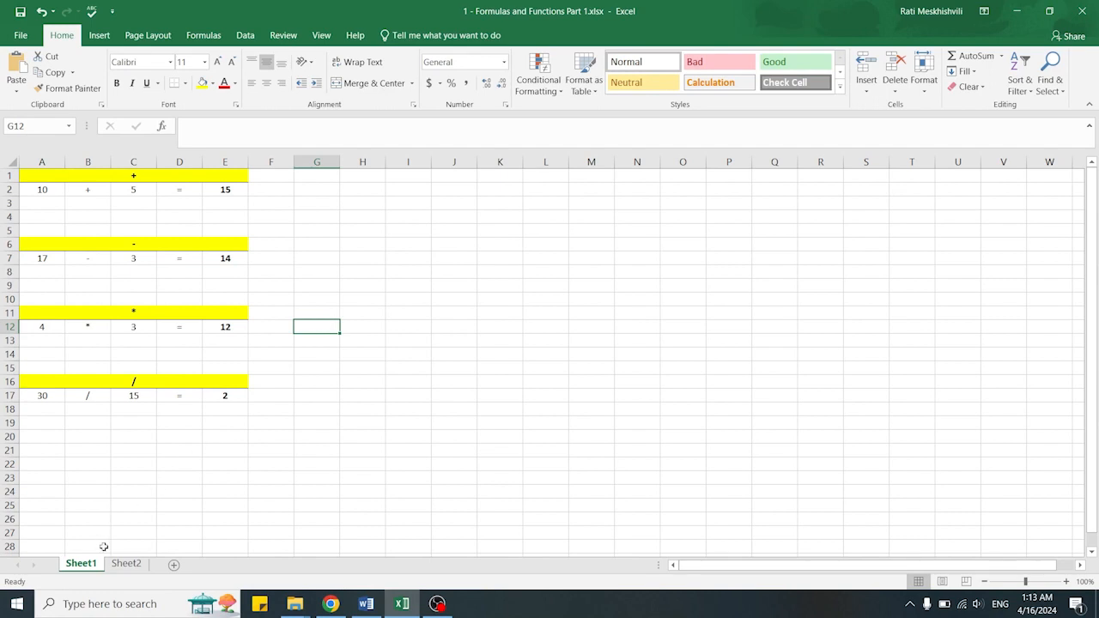
Step: On Sheet2, total the state sales in cell B22 with the formula =SUM(B2:B21)
click(126, 564)
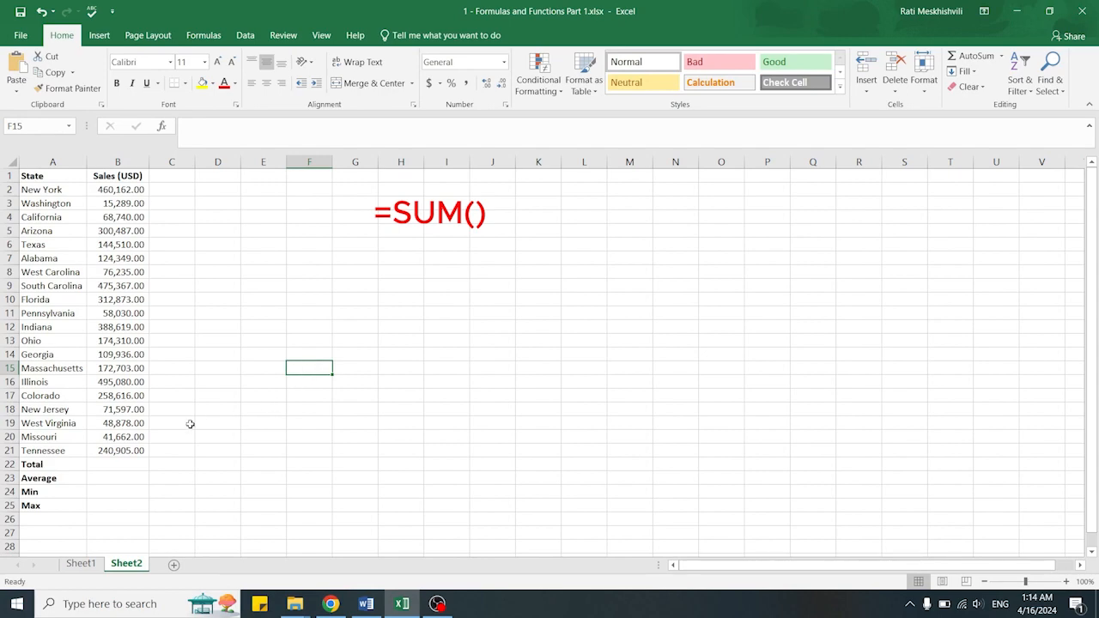
click(129, 464)
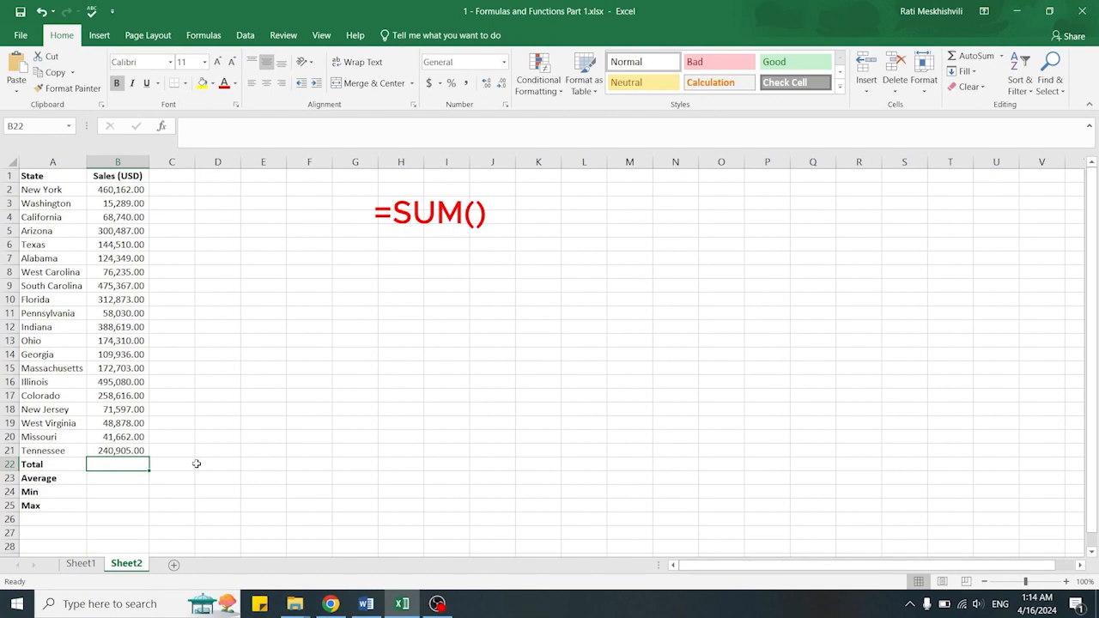
text(=)
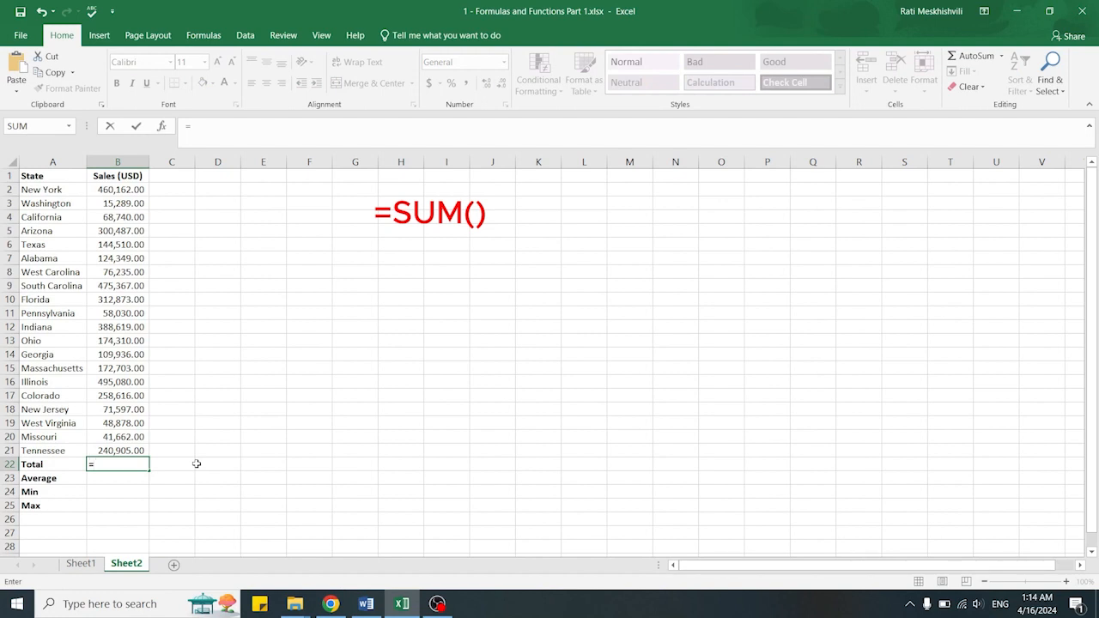
text(sum)
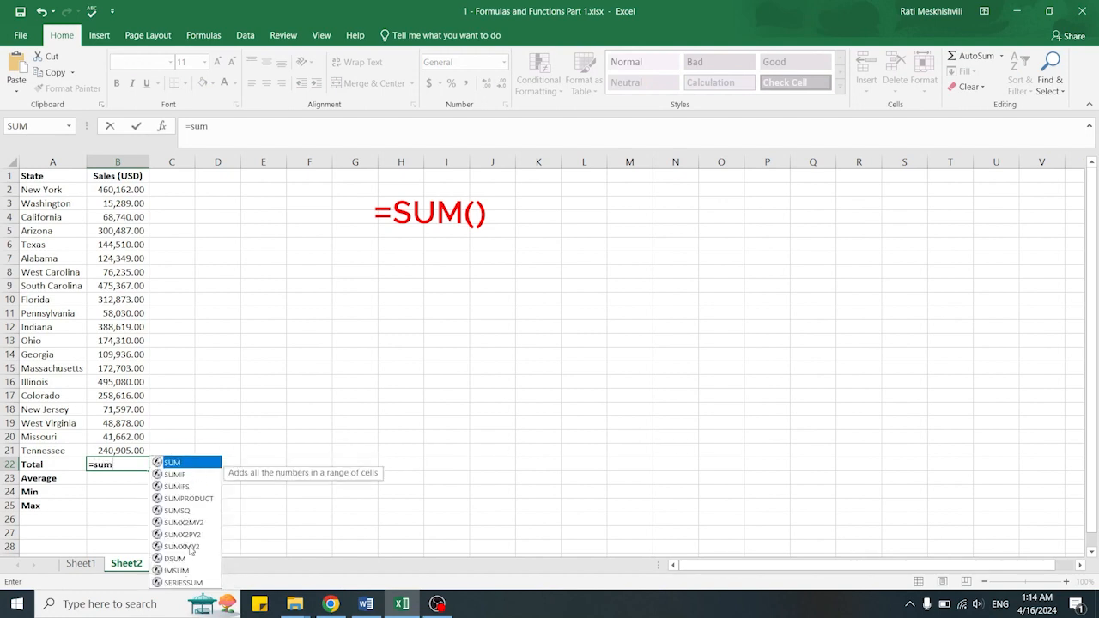
double_click(172, 463)
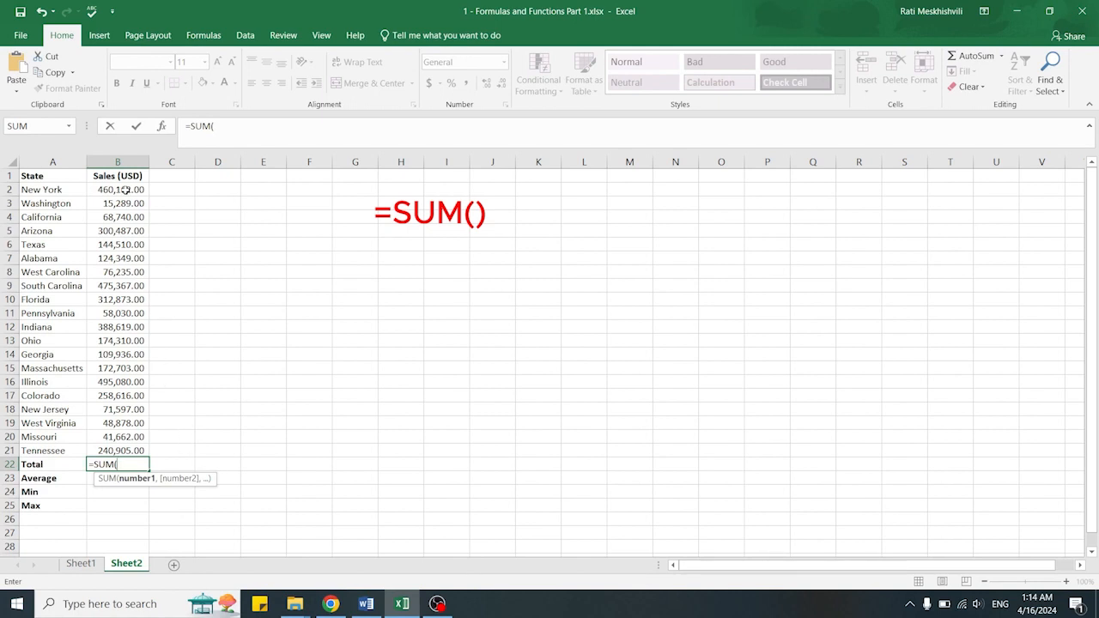
drag(126, 190, 114, 451)
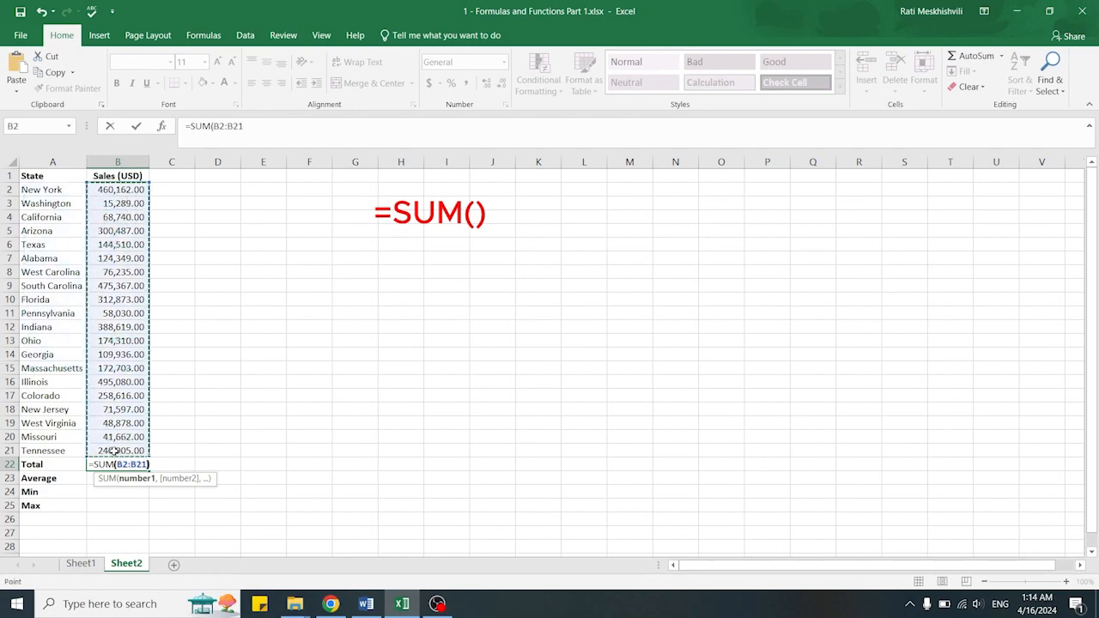
text())
key(Return)
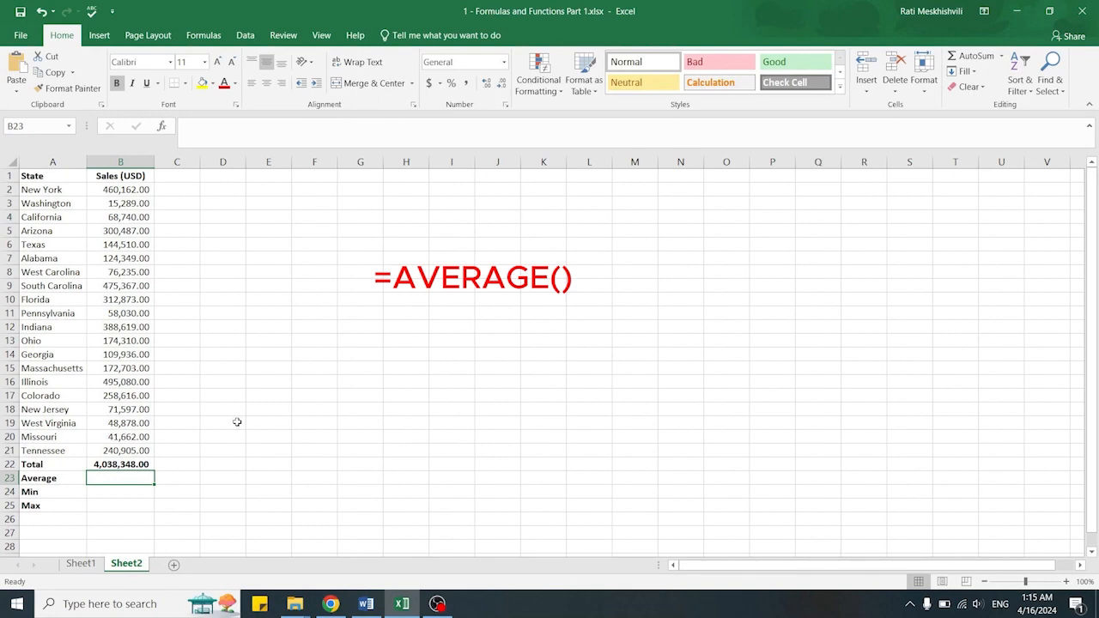
Step: Calculate the average of the state sales in cell B23 with the formula =AVERAGE(B2:B21)
text(=)
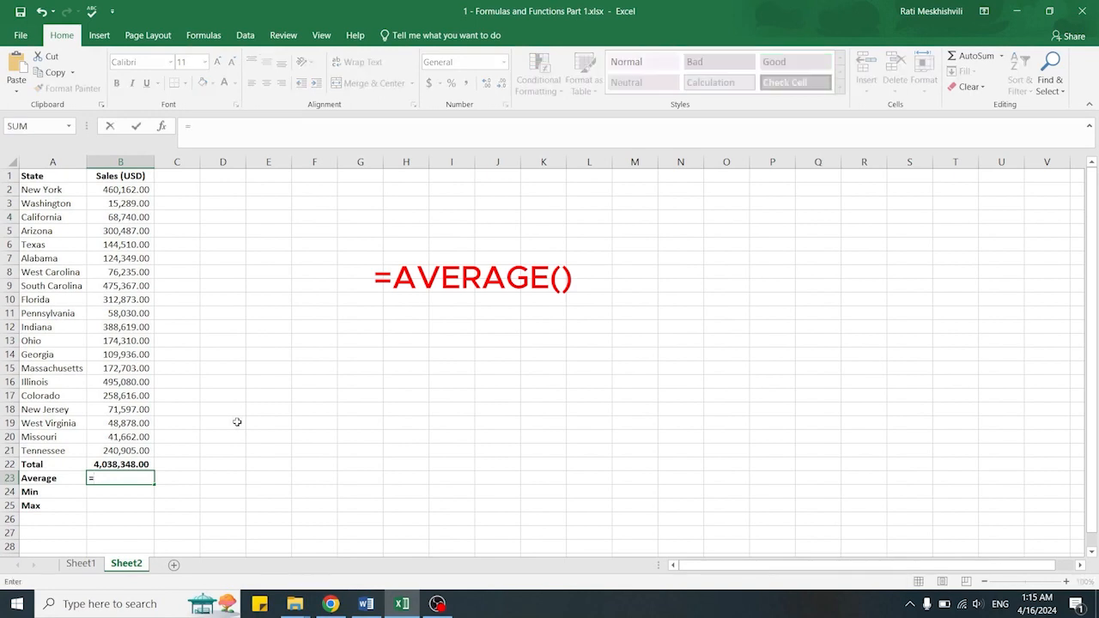
text(average)
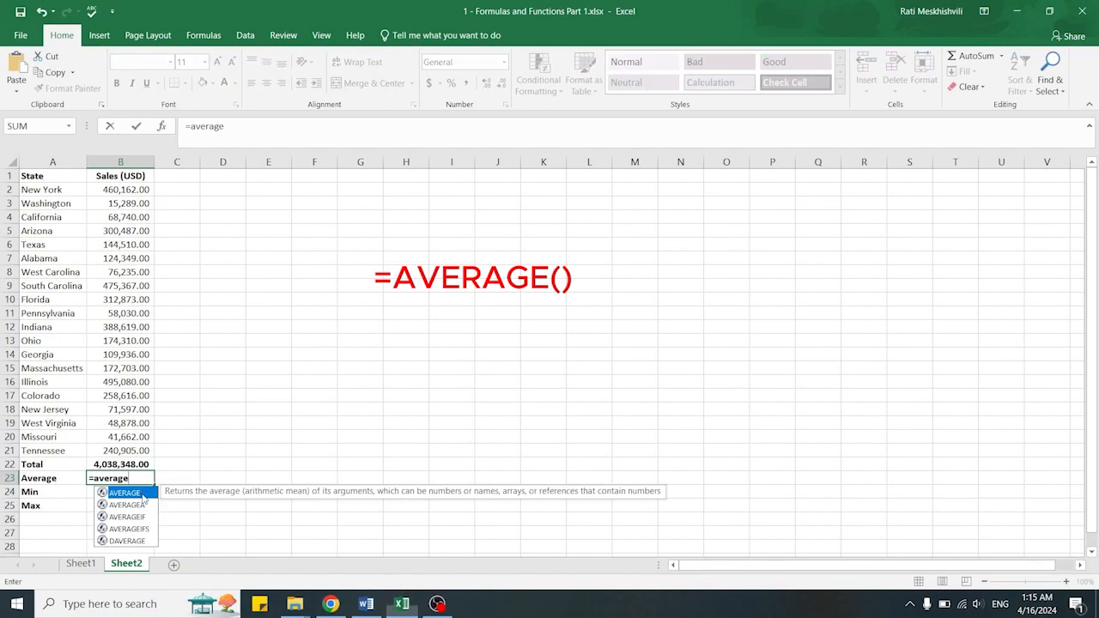
double_click(142, 496)
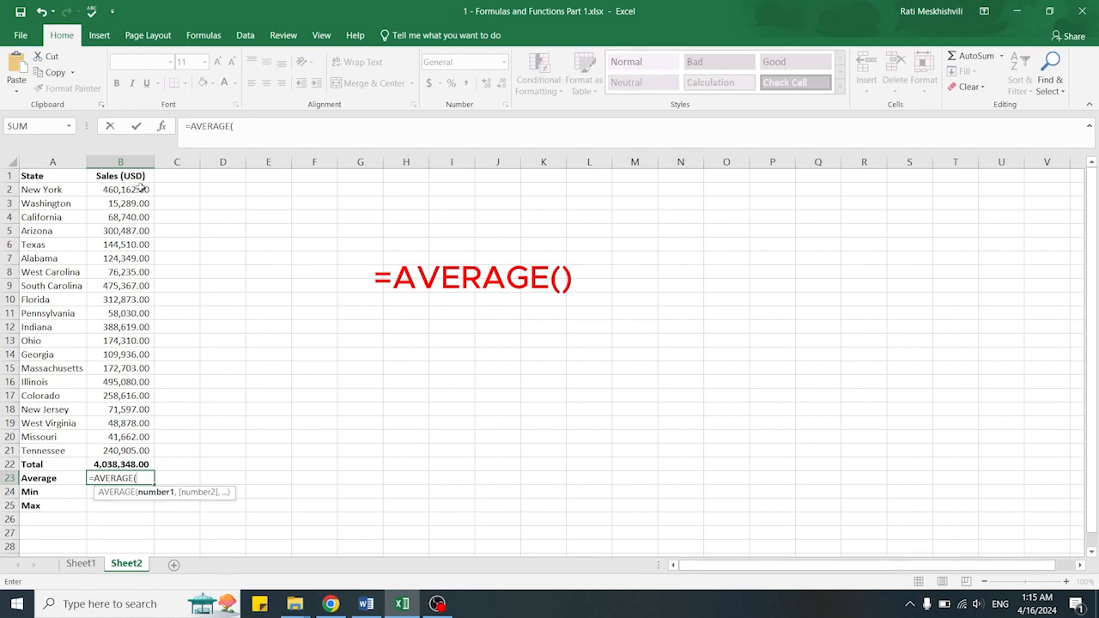
drag(141, 188, 127, 451)
text())
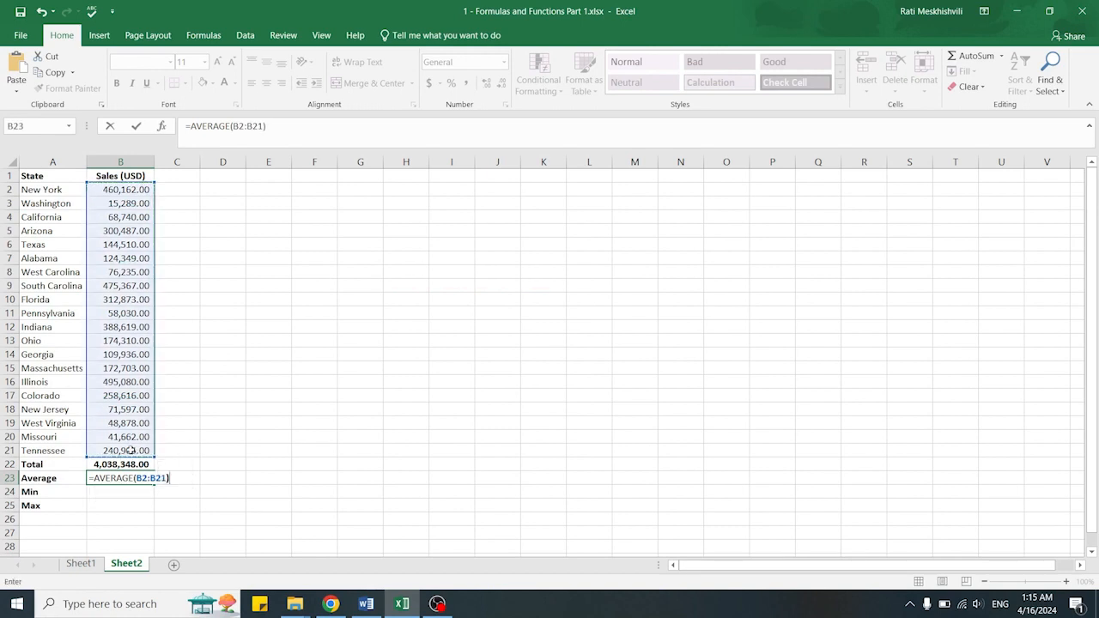
key(Return)
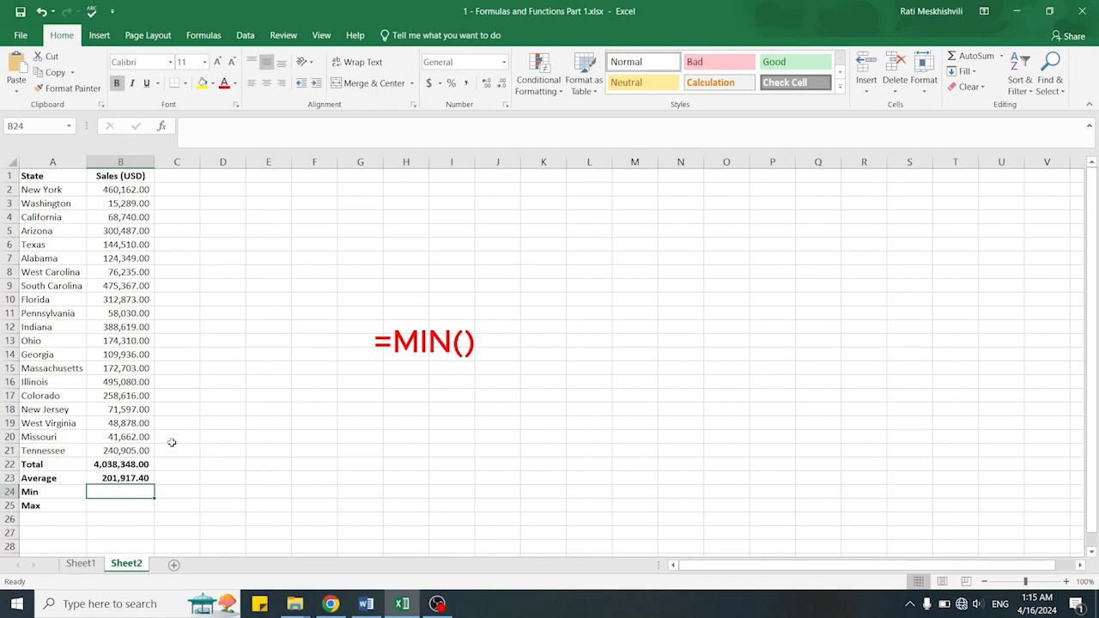
Step: Find the lowest state sales figure in cell B24 with the formula =MIN(B2:B21)
text(=min)
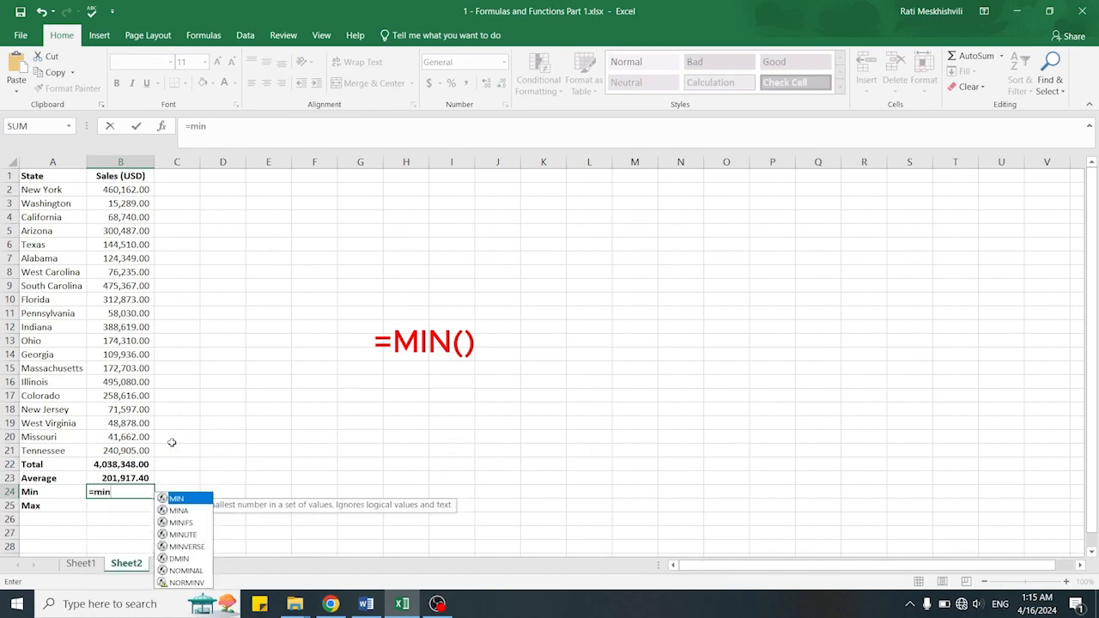
double_click(188, 500)
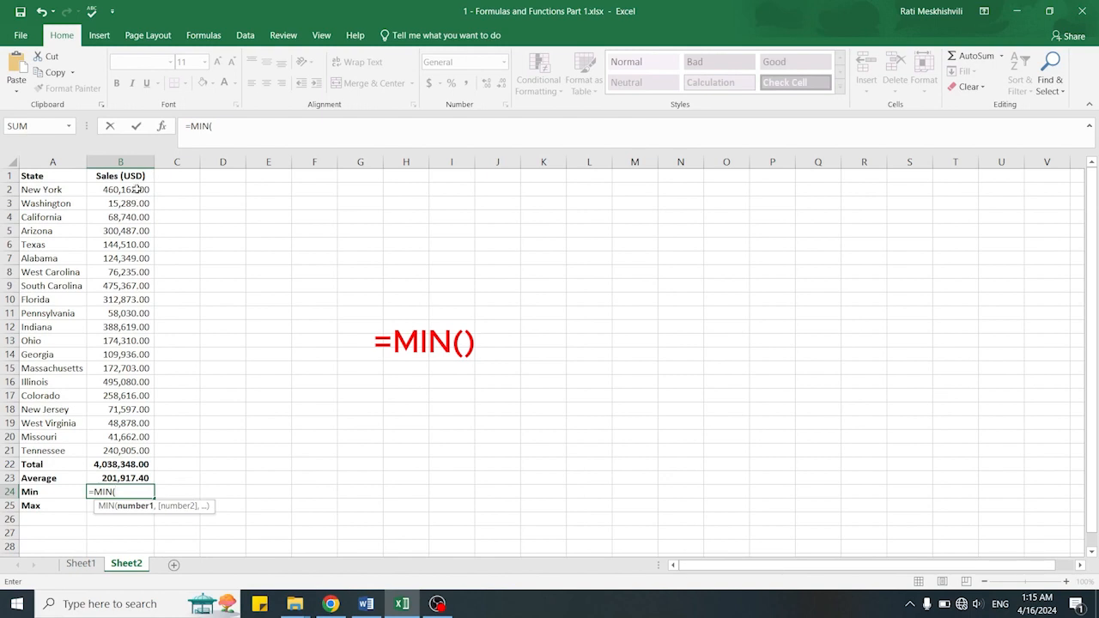
drag(137, 189, 121, 448)
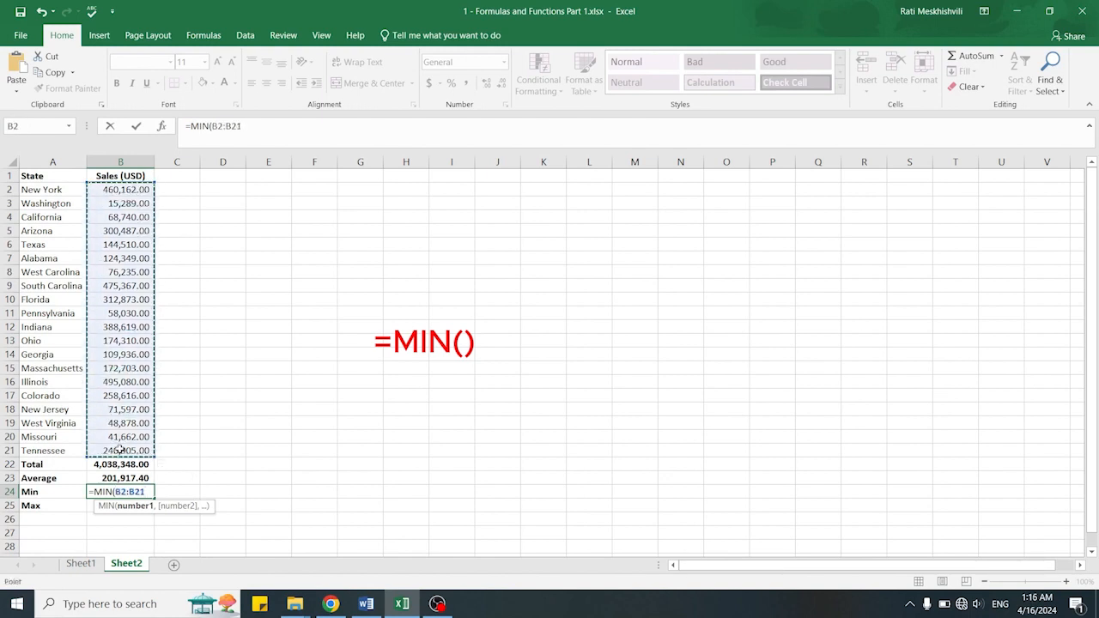
text())
key(Return)
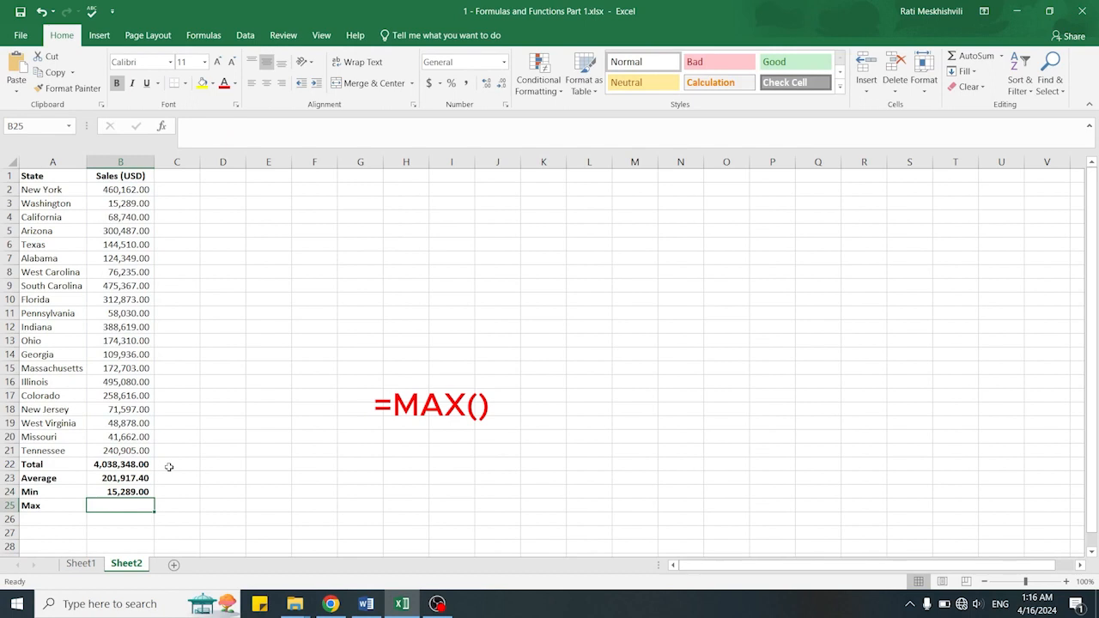
Step: Find the highest state sales figure in cell B25 with the formula =MAX(B2:B21)
text(=)
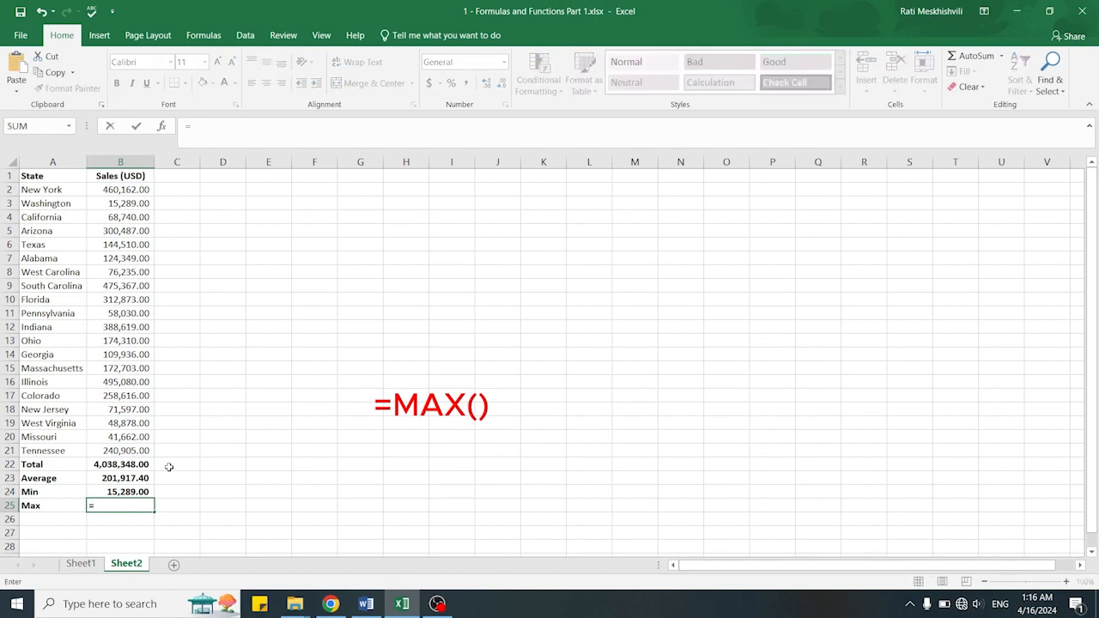
text(max)
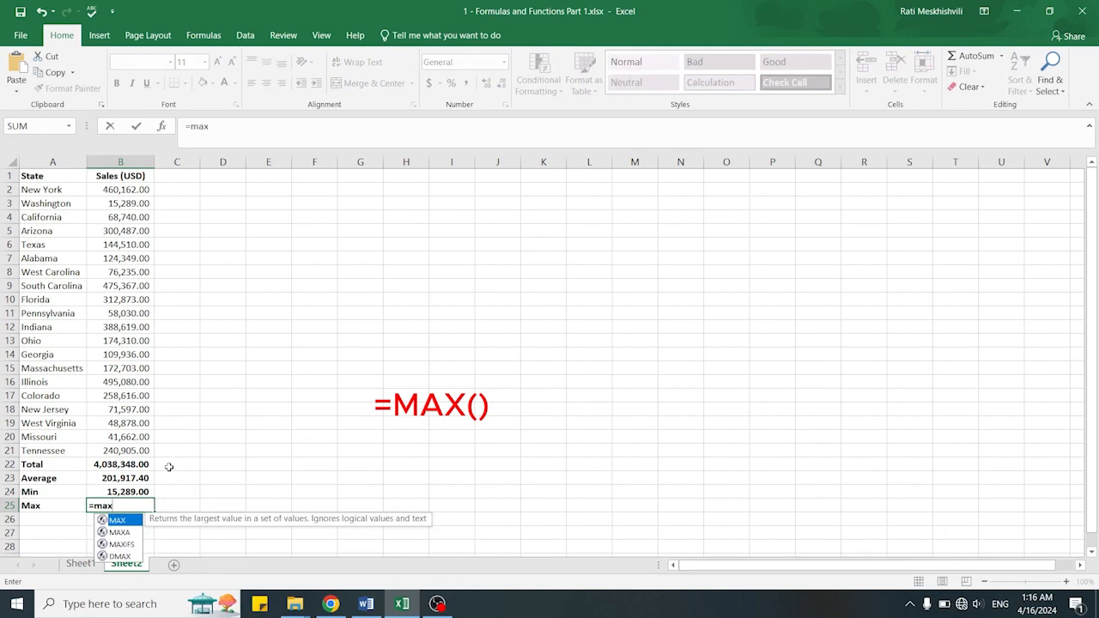
text(()
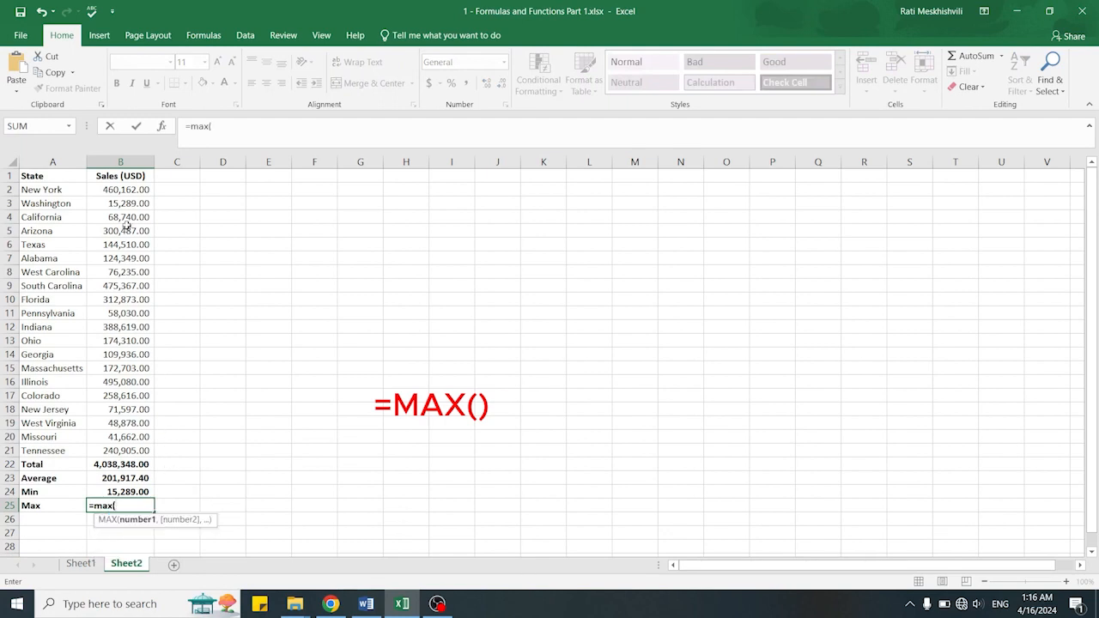
click(132, 194)
drag(132, 194, 127, 450)
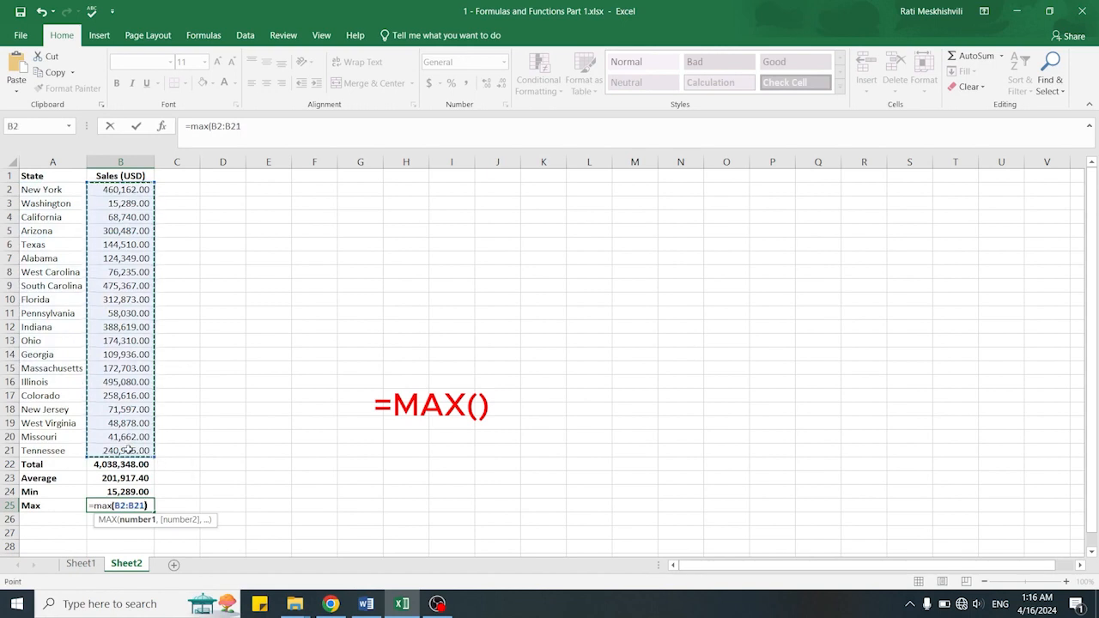
text())
key(Return)
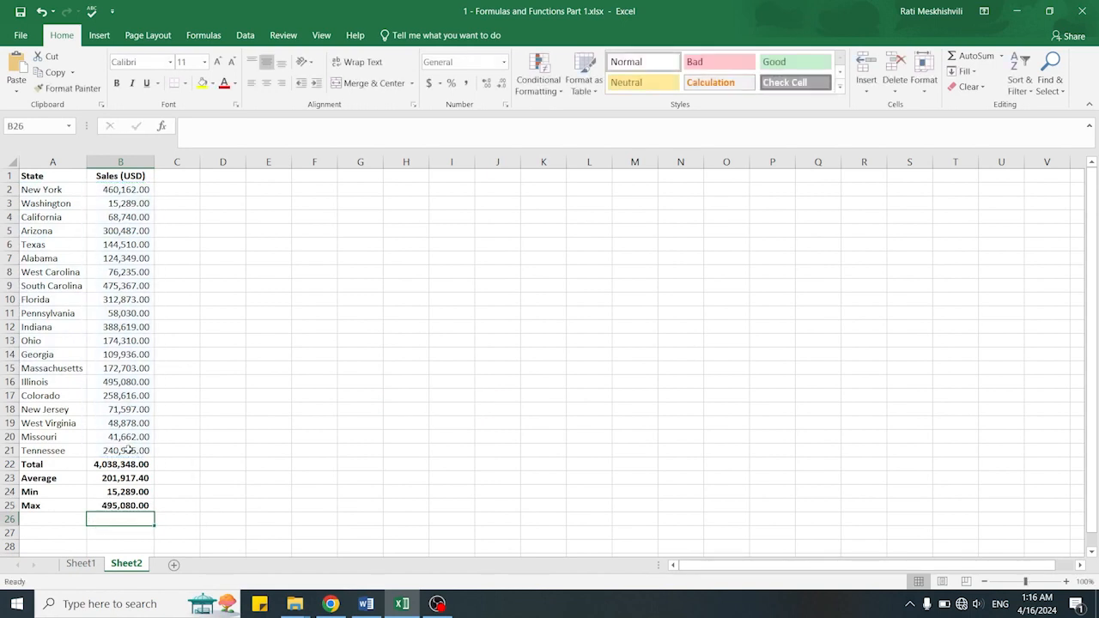